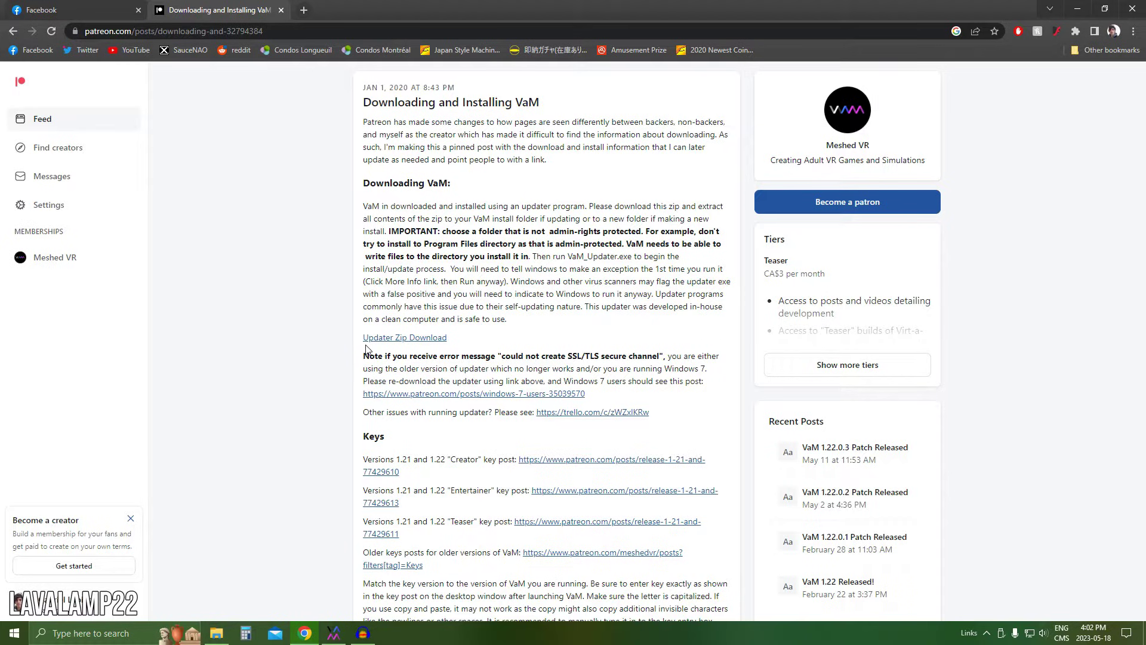
Review the post's updater download link and the Creator, Entertainer and Teaser key posts for versions 1.21 and 1.22.
{"action": "left_click_drag", "start_coordinate": [362, 339], "coordinate": [447, 338]}
{"action": "left_click", "coordinate": [434, 353]}
{"action": "scroll", "coordinate": [495, 249], "scroll_direction": "down", "scroll_amount": 1}
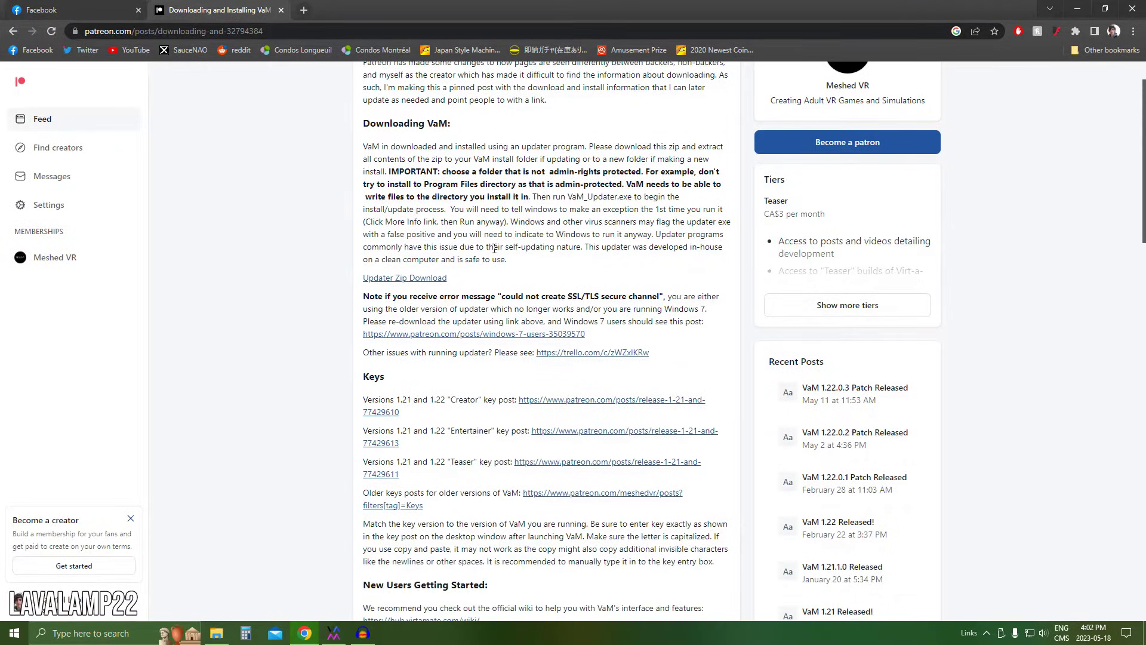
{"action": "scroll", "coordinate": [468, 393], "scroll_direction": "down", "scroll_amount": 1}
{"action": "scroll", "coordinate": [478, 341], "scroll_direction": "up", "scroll_amount": 1}
{"action": "left_click_drag", "start_coordinate": [361, 386], "coordinate": [329, 382]}
{"action": "scroll", "coordinate": [449, 431], "scroll_direction": "up", "scroll_amount": 1}
{"action": "scroll", "coordinate": [449, 431], "scroll_direction": "down", "scroll_amount": 2}
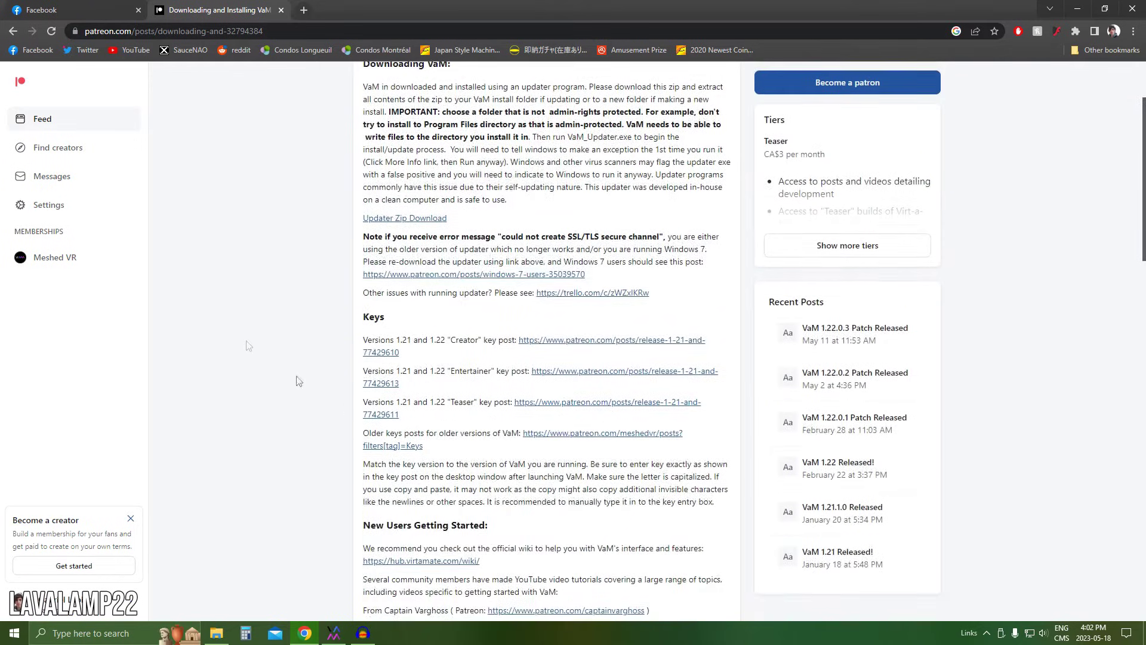
{"action": "scroll", "coordinate": [397, 415], "scroll_direction": "up", "scroll_amount": 1}
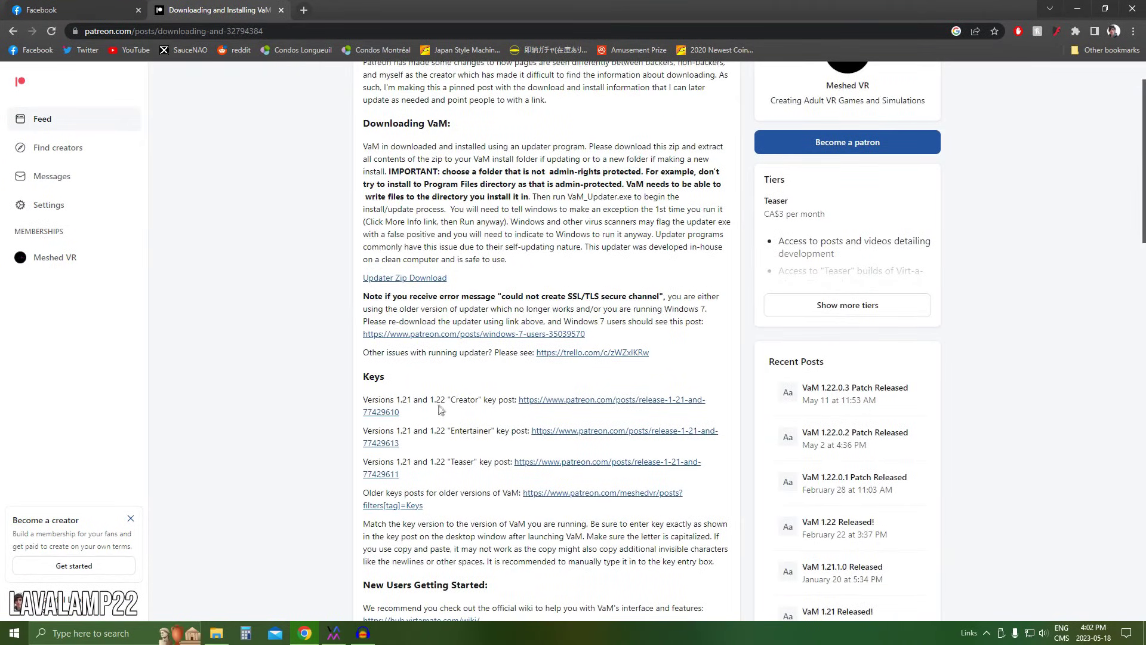
{"action": "left_click_drag", "start_coordinate": [441, 408], "coordinate": [487, 472]}
{"action": "left_click", "coordinate": [445, 381]}
{"action": "left_click_drag", "start_coordinate": [452, 400], "coordinate": [486, 399]}
{"action": "left_click", "coordinate": [484, 388]}
Download the updater zip from the post and save it to the Desktop as VaM_Updater.zip.
{"action": "scroll", "coordinate": [430, 408], "scroll_direction": "up", "scroll_amount": 1}
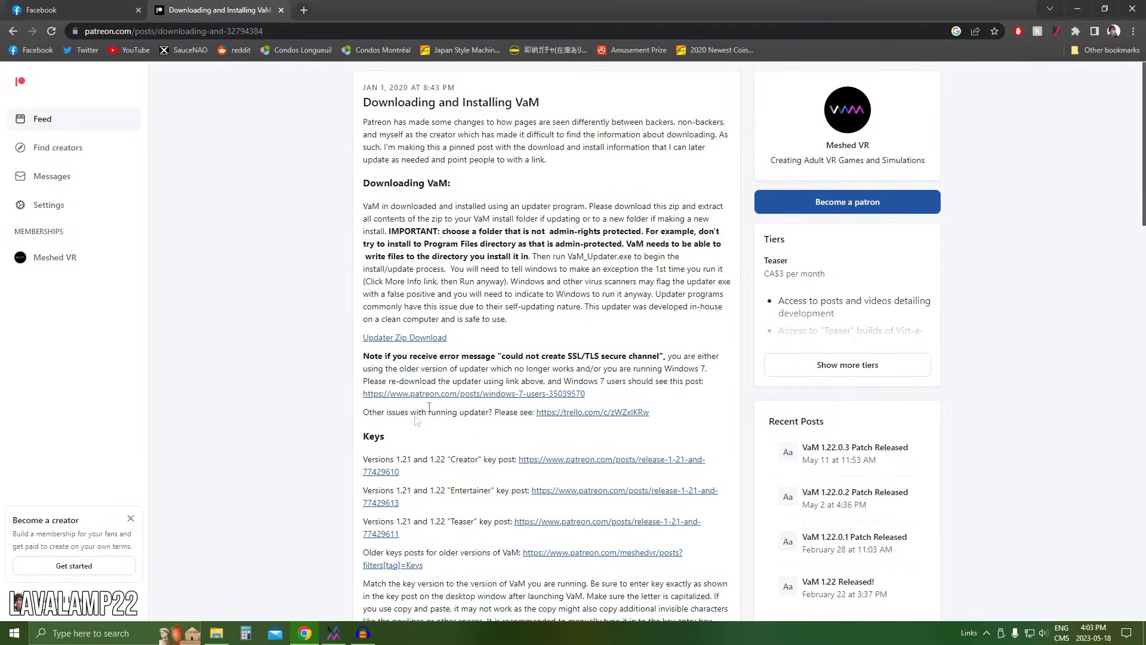
{"action": "scroll", "coordinate": [429, 409], "scroll_direction": "down", "scroll_amount": 1}
{"action": "scroll", "coordinate": [460, 406], "scroll_direction": "up", "scroll_amount": 1}
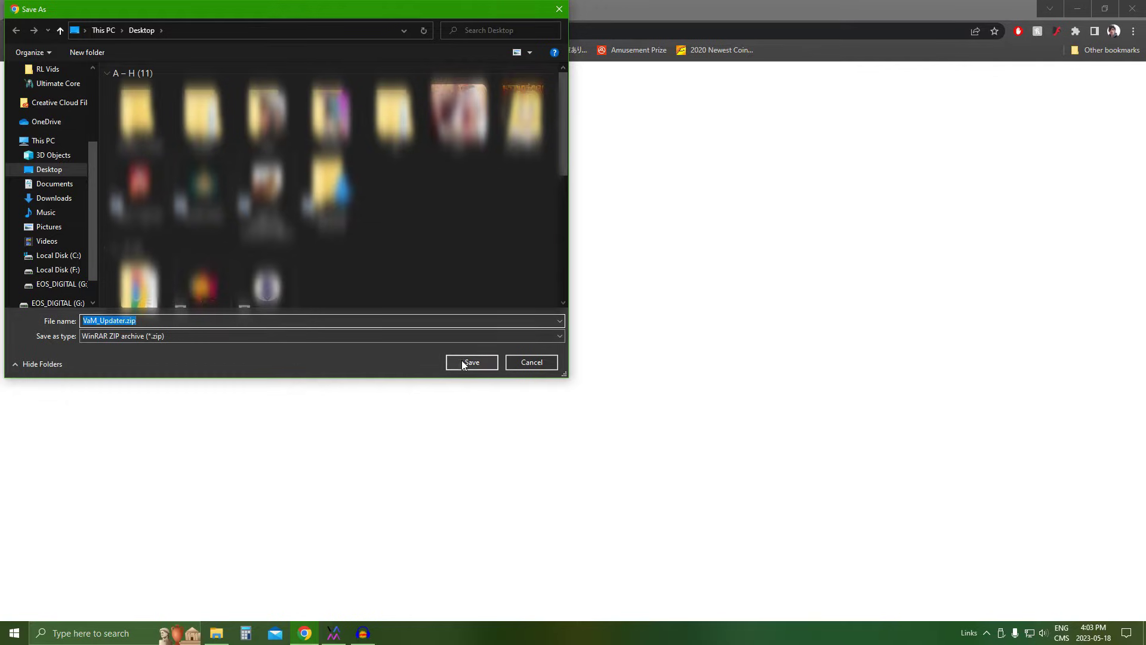
{"action": "scroll", "coordinate": [59, 110], "scroll_direction": "up", "scroll_amount": 3}
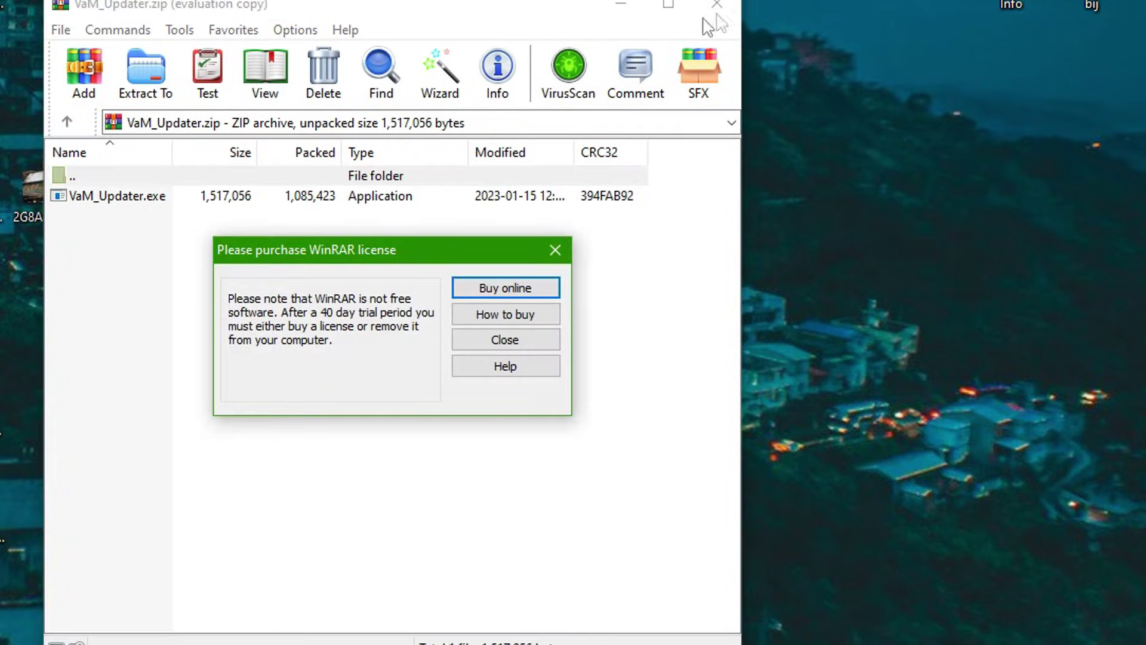
Dismiss the WinRAR licence reminder, extract VaM_Updater.exe from the archive onto the desktop and close the archive.
{"action": "left_click", "coordinate": [550, 242]}
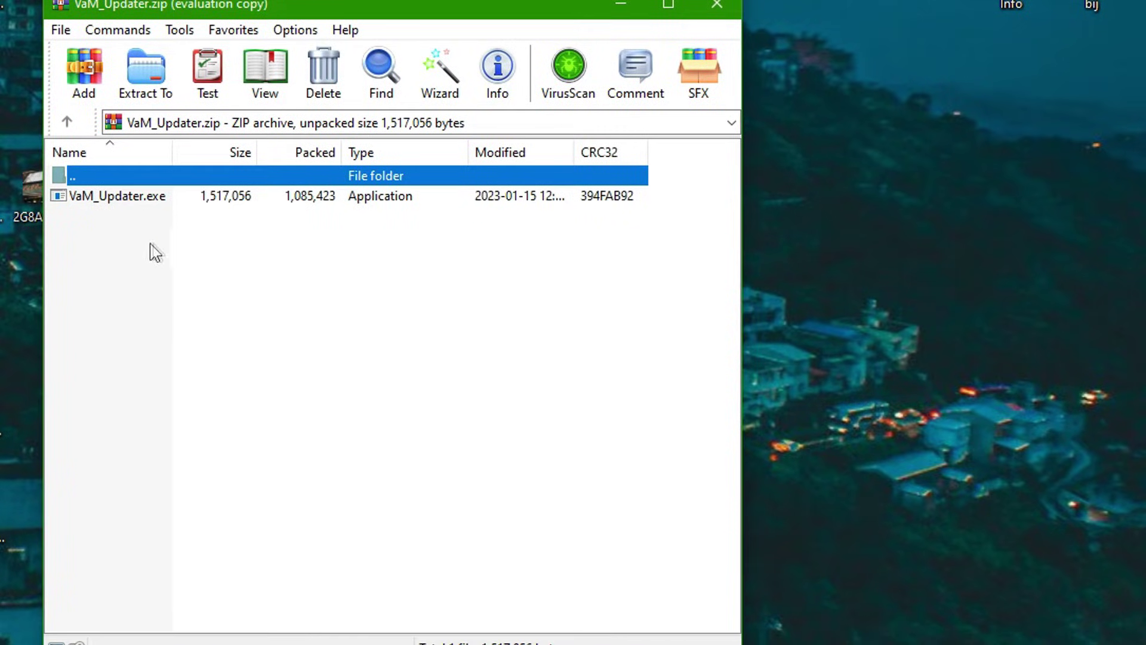
{"action": "left_click", "coordinate": [122, 198]}
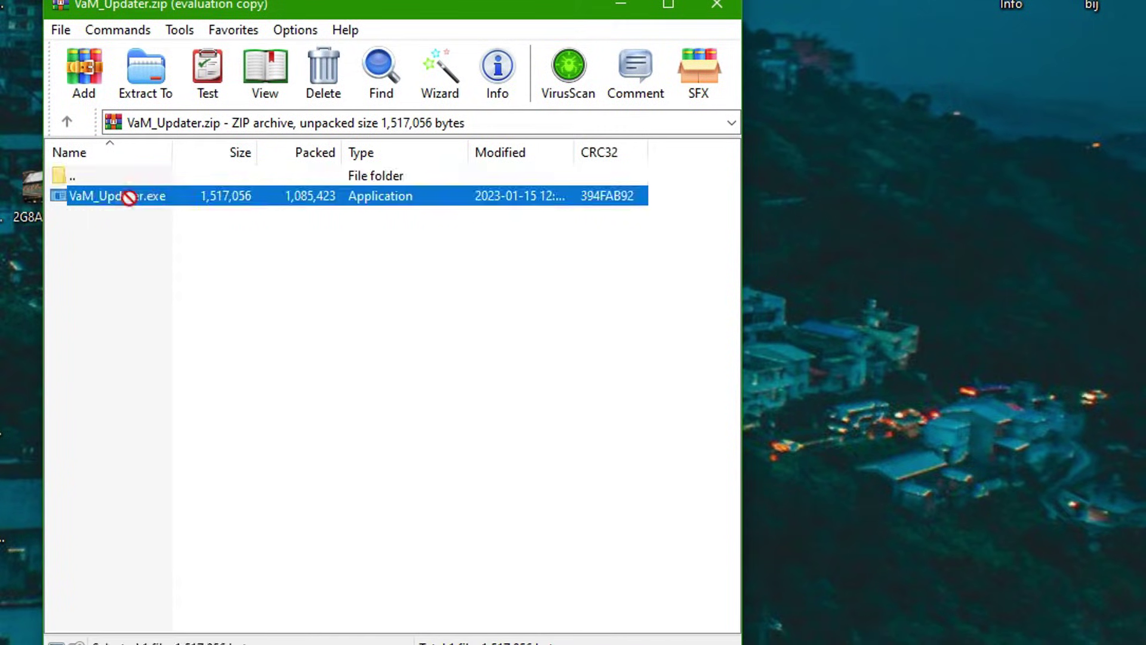
{"action": "left_click_drag", "start_coordinate": [117, 460], "coordinate": [260, 176]}
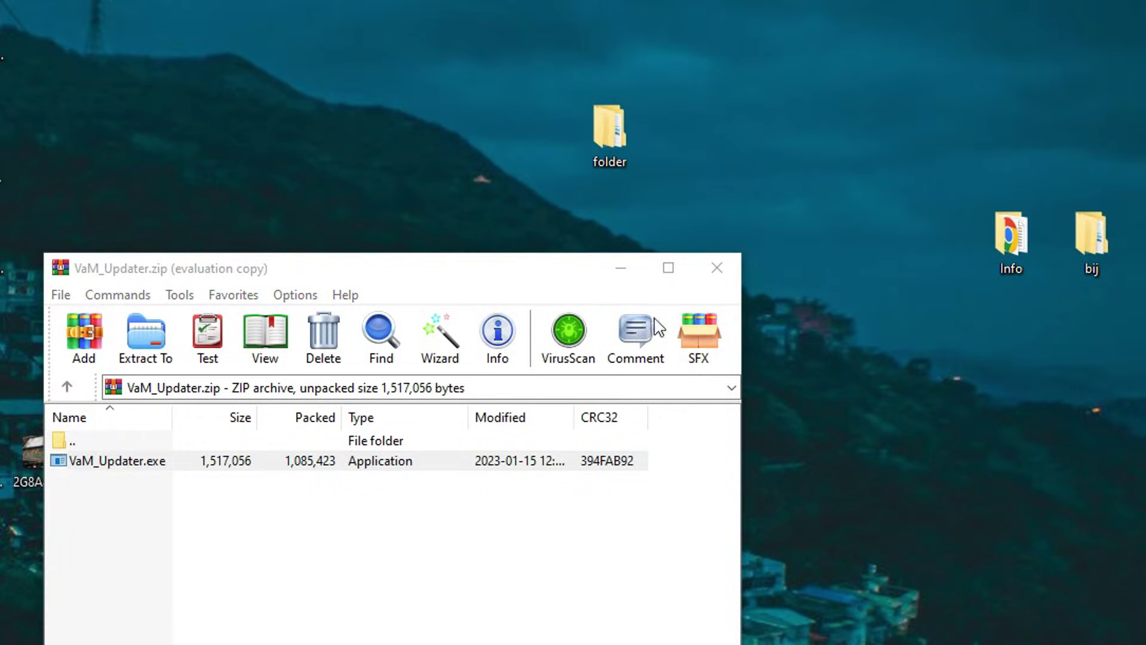
{"action": "left_click", "coordinate": [716, 268]}
Create a desktop folder named VAM2 and move VaM_Updater.exe into it.
{"action": "right_click", "coordinate": [386, 255]}
{"action": "mouse_move", "coordinate": [294, 533]}
{"action": "left_click", "coordinate": [445, 534]}
{"action": "key", "text": "BackSpace"}
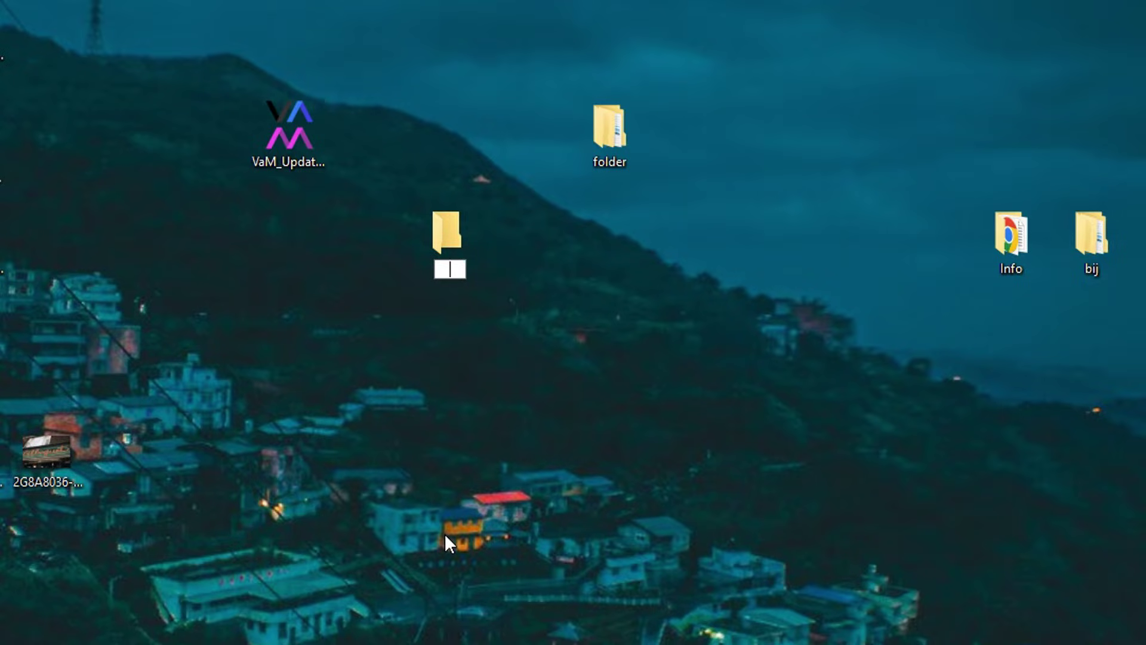
{"action": "type", "text": "VAM2"}
{"action": "key", "text": "Return"}
{"action": "left_click_drag", "start_coordinate": [274, 148], "coordinate": [376, 272]}
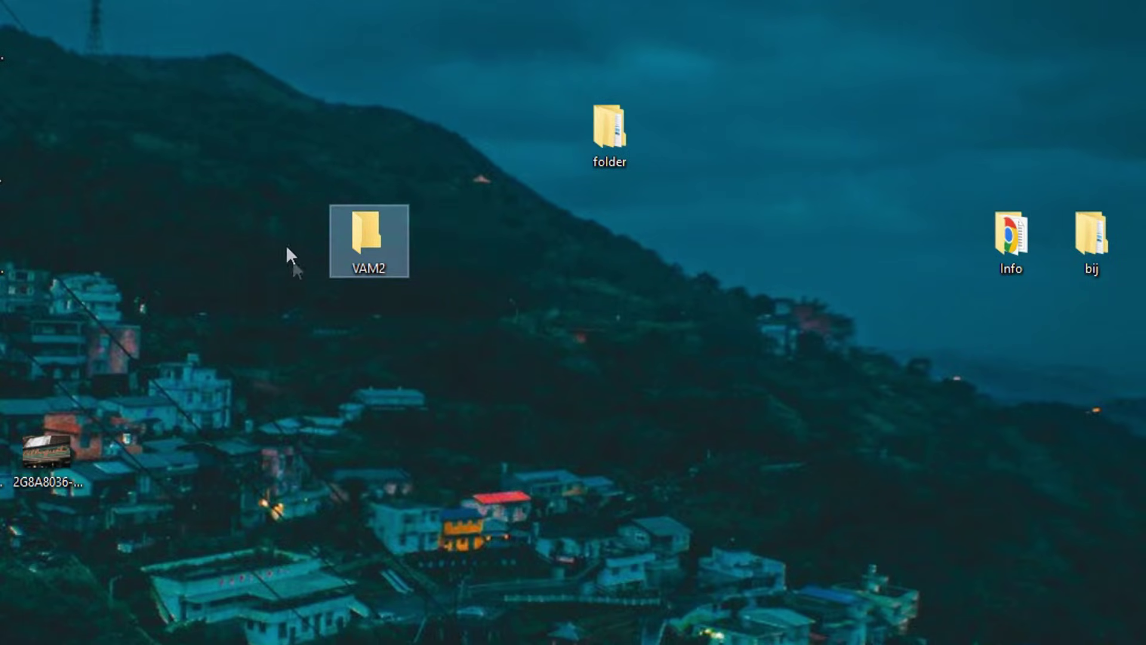
Run VaM_Updater.exe from the VAM2 folder and start the installation of version 1.22.0.3.
{"action": "double_click", "coordinate": [370, 232]}
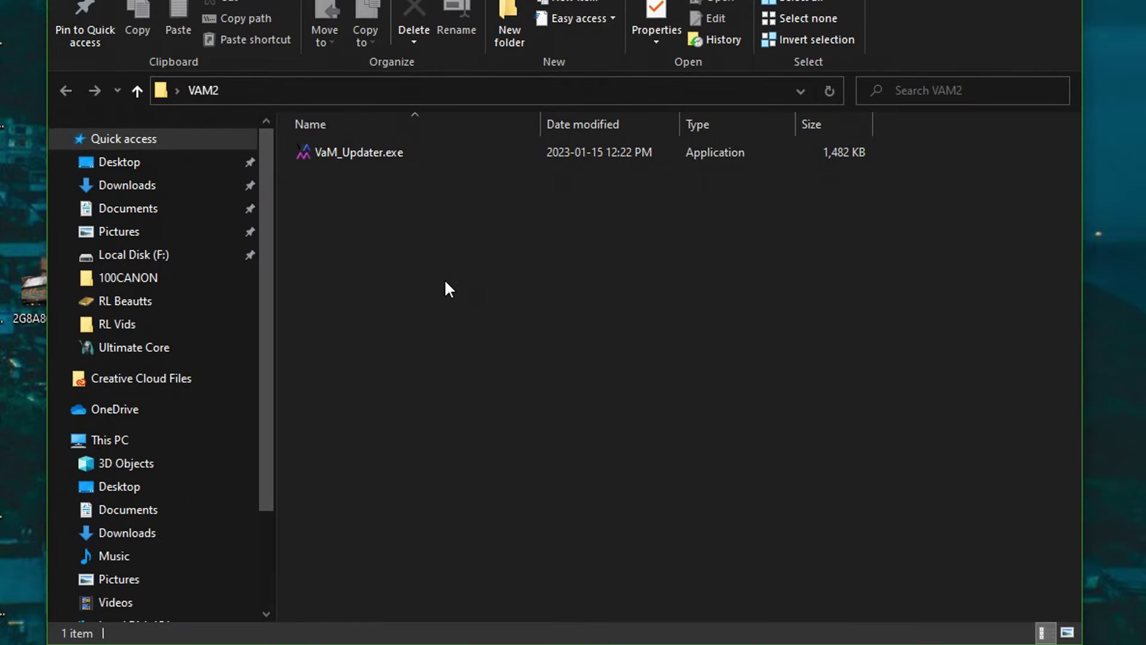
{"action": "mouse_move", "coordinate": [366, 156]}
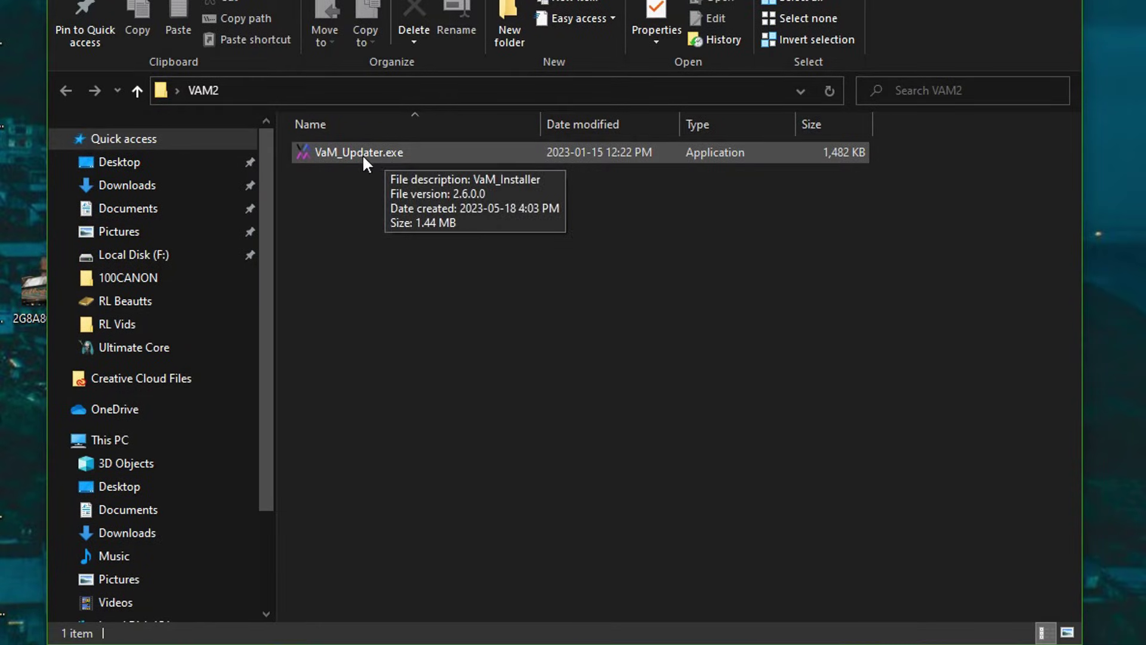
{"action": "left_click", "coordinate": [365, 157]}
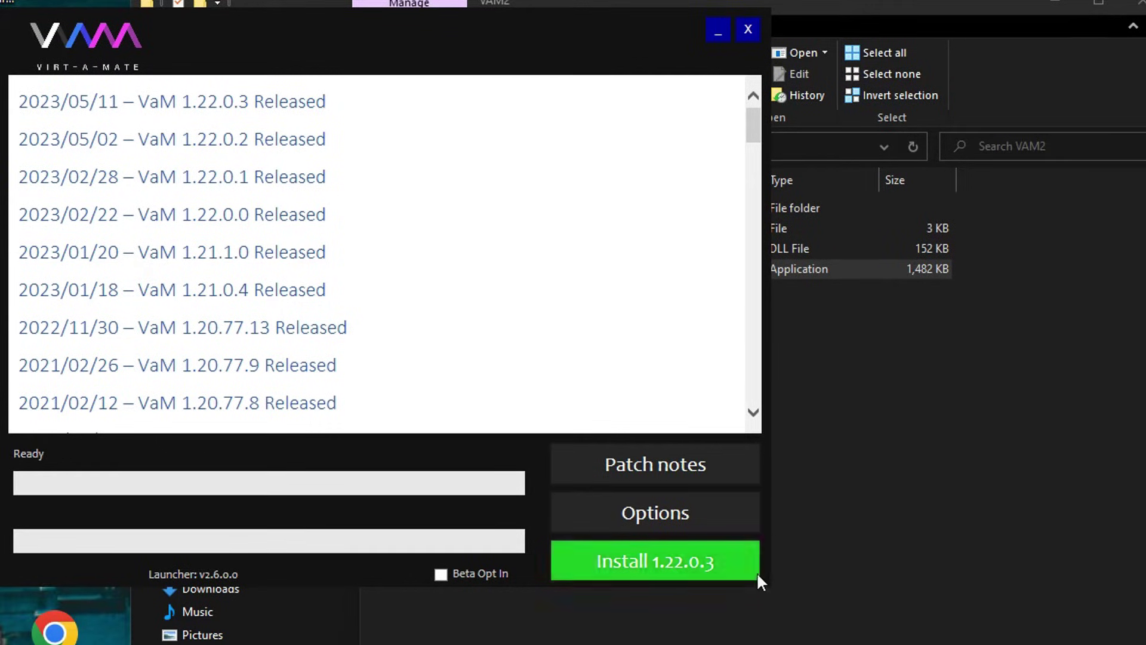
{"action": "left_click", "coordinate": [651, 556]}
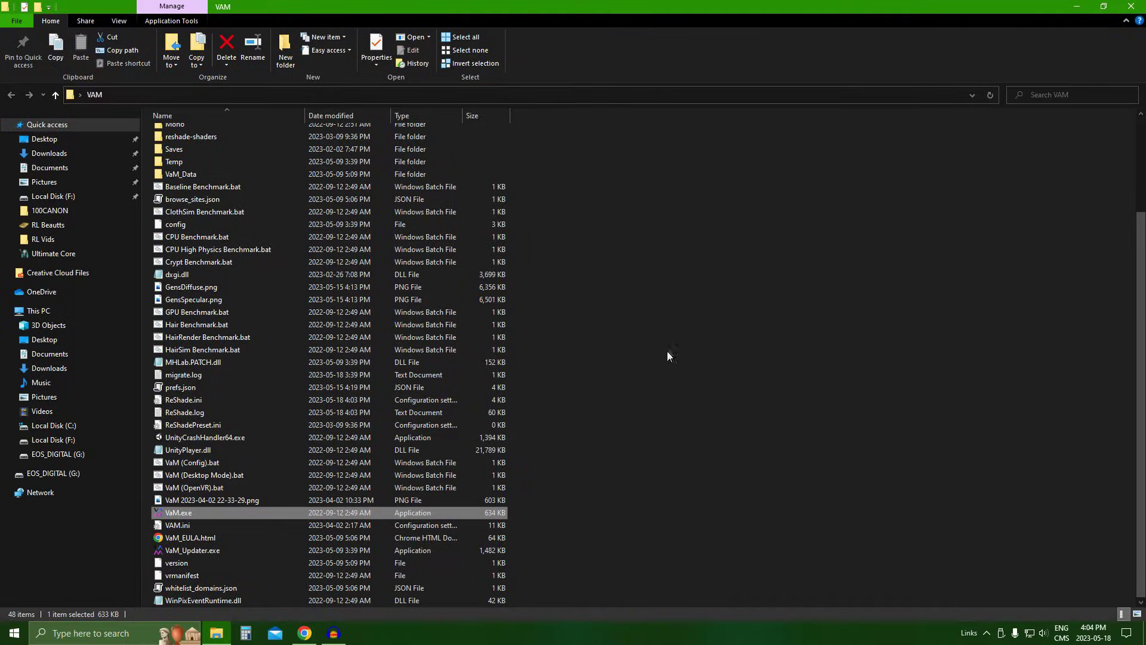
Examine all the files and folders of the existing installation in the VAM folder.
{"action": "scroll", "coordinate": [668, 356], "scroll_direction": "up", "scroll_amount": 5}
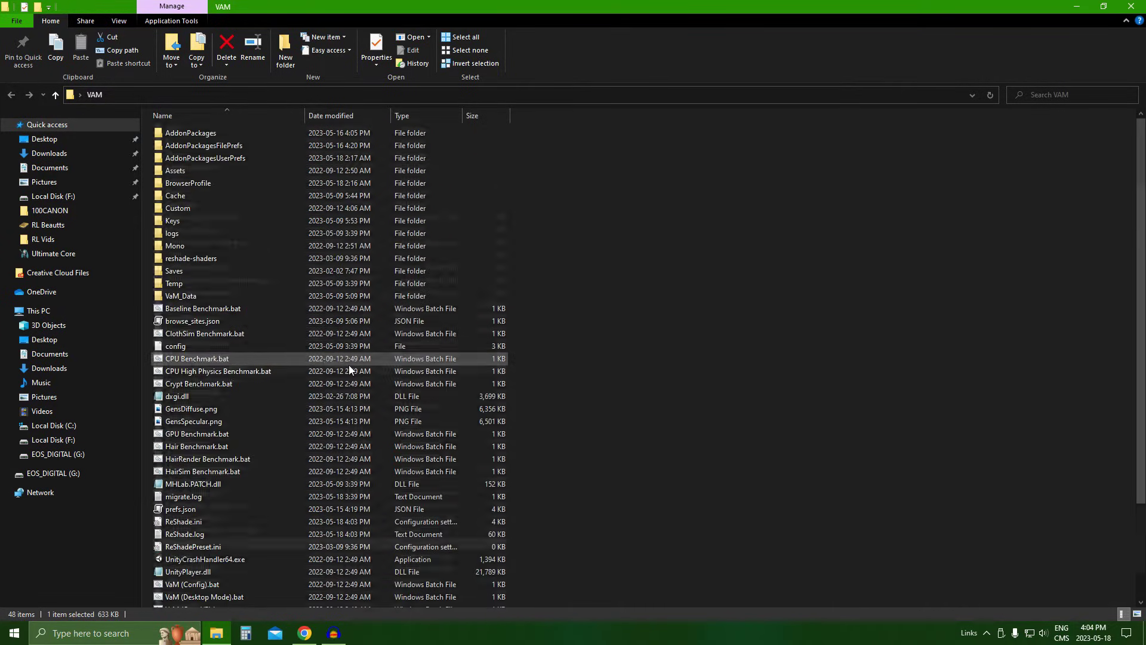
{"action": "left_click", "coordinate": [149, 133]}
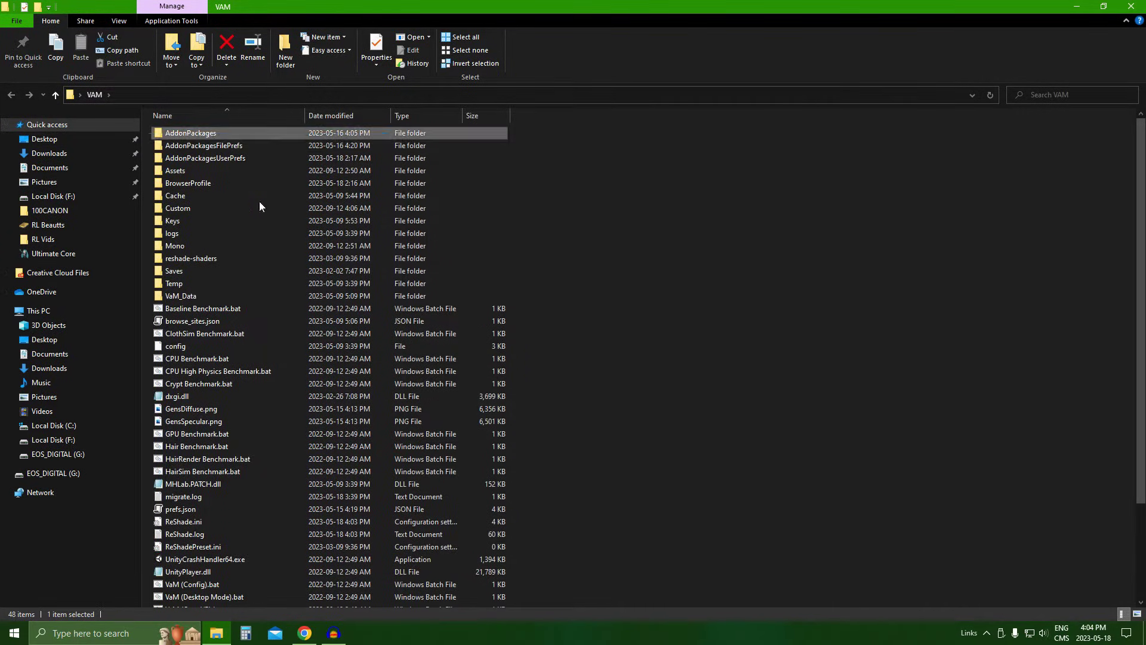
{"action": "key", "text": "ctrl+a"}
{"action": "scroll", "coordinate": [329, 358], "scroll_direction": "down", "scroll_amount": 3}
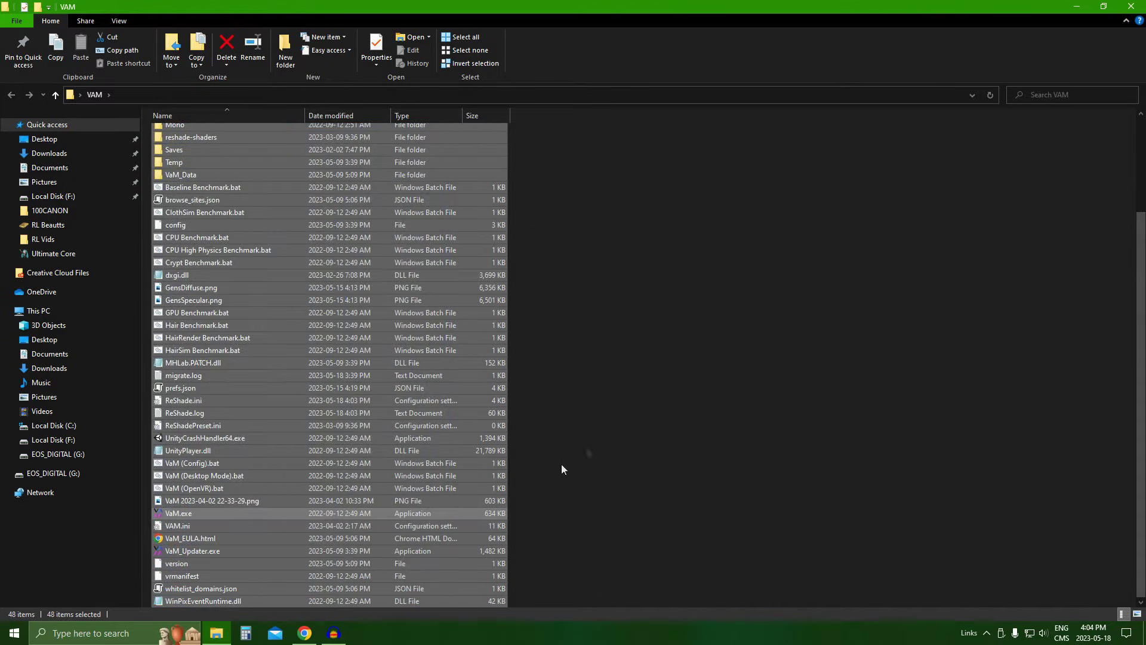
{"action": "left_click", "coordinate": [535, 490]}
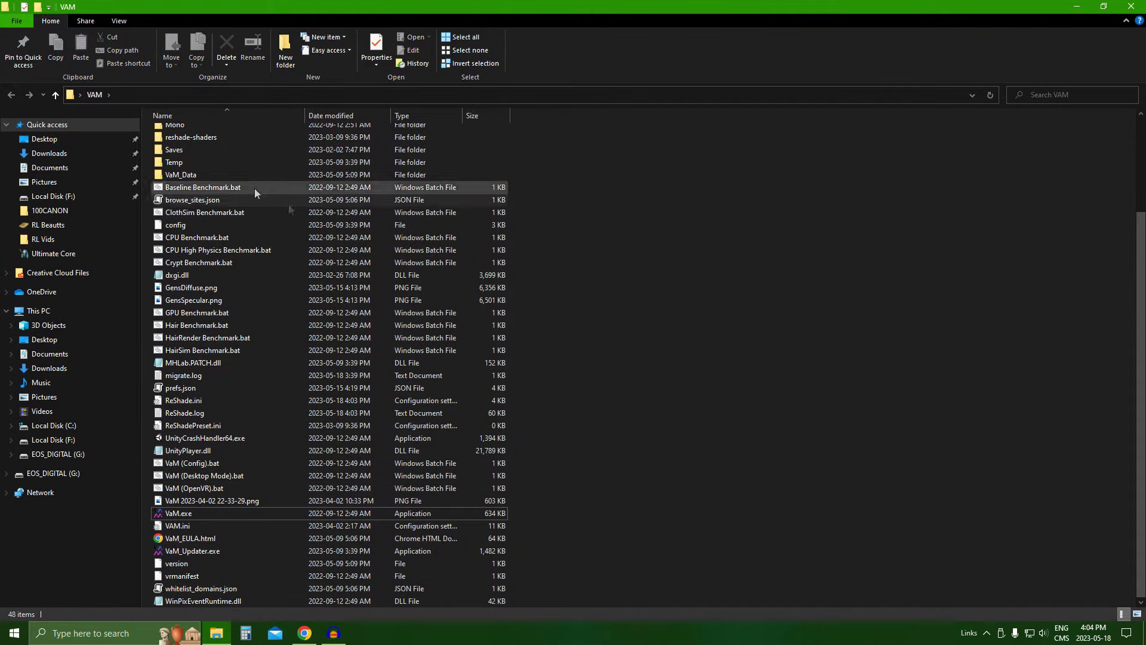
{"action": "scroll", "coordinate": [254, 188], "scroll_direction": "up", "scroll_amount": 3}
{"action": "left_click_drag", "start_coordinate": [424, 131], "coordinate": [418, 591]}
{"action": "left_click", "coordinate": [621, 384]}
{"action": "scroll", "coordinate": [168, 151], "scroll_direction": "up", "scroll_amount": 5}
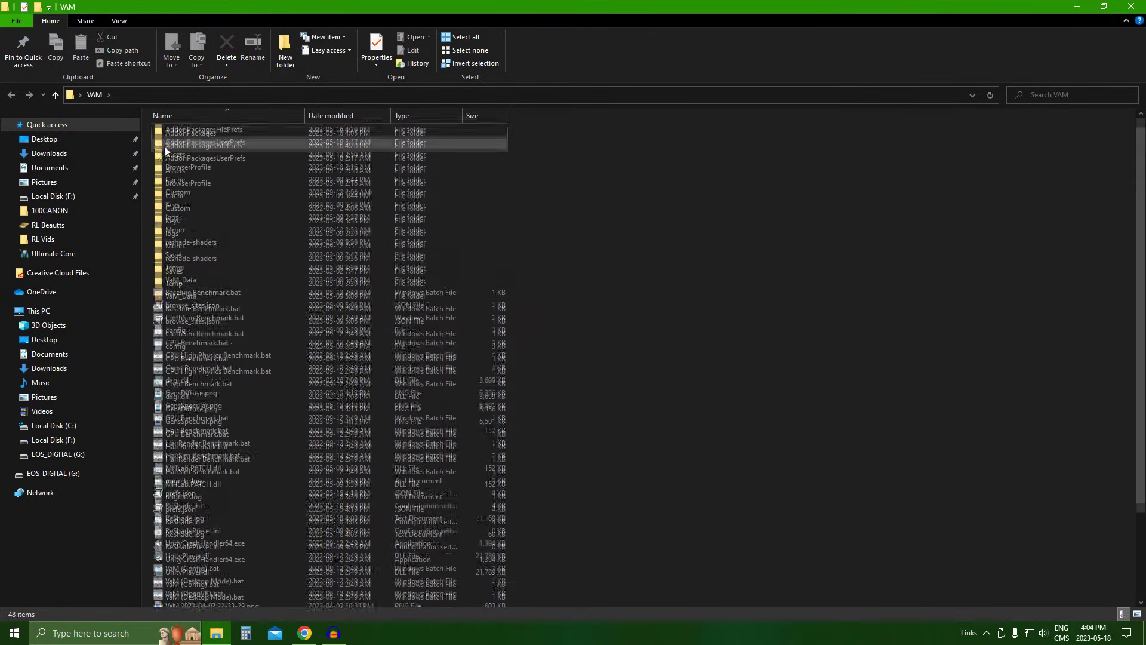
{"action": "left_click_drag", "start_coordinate": [148, 130], "coordinate": [150, 615]}
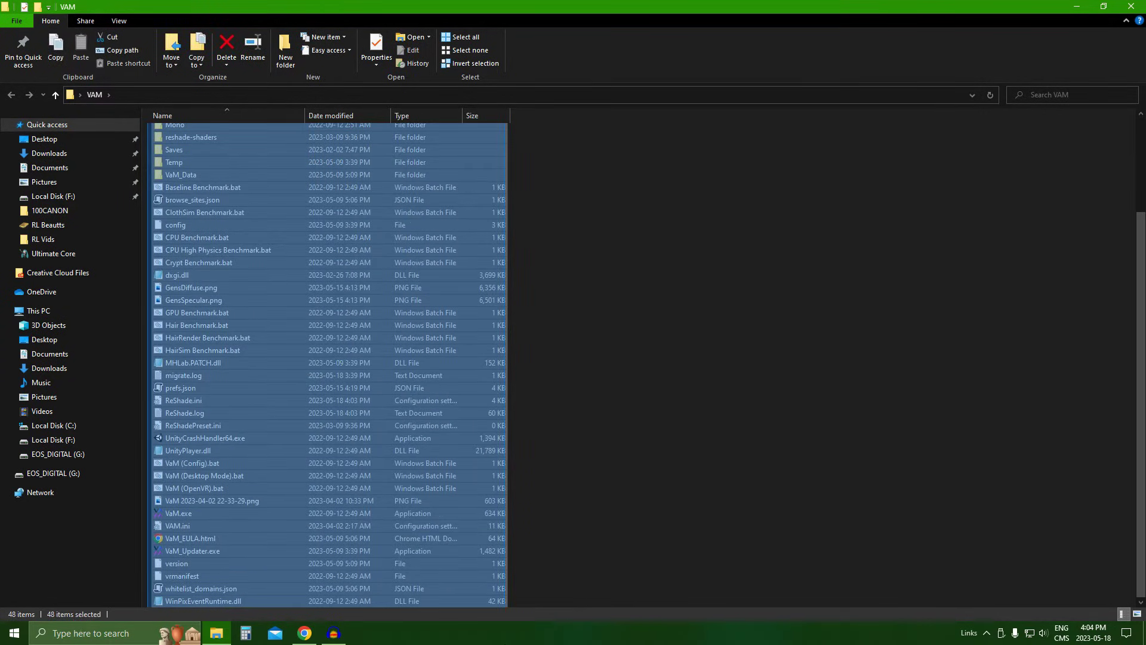
{"action": "left_click", "coordinate": [660, 486]}
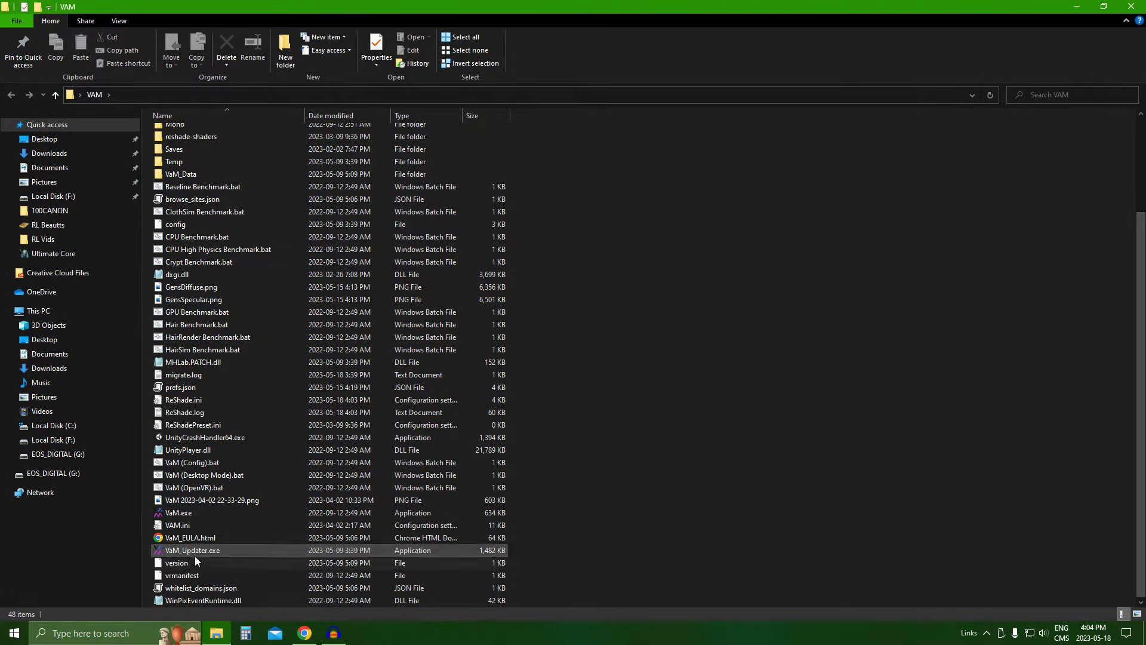
Launch VaM.exe and open the key entry field on its start screen.
{"action": "double_click", "coordinate": [205, 511]}
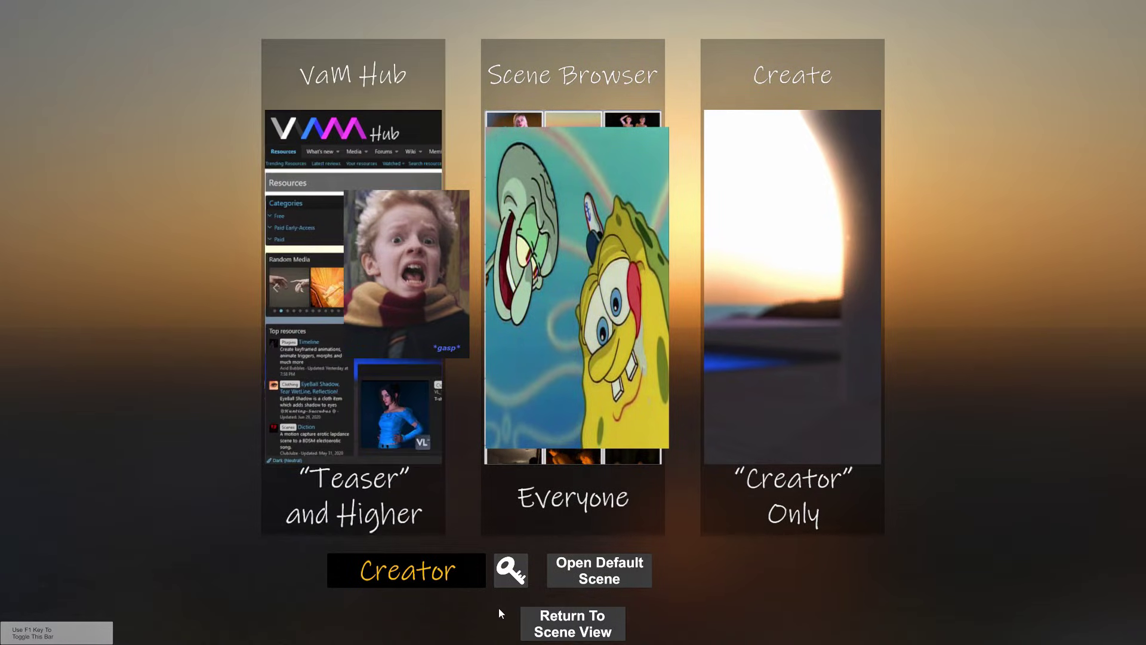
{"action": "left_click", "coordinate": [511, 573]}
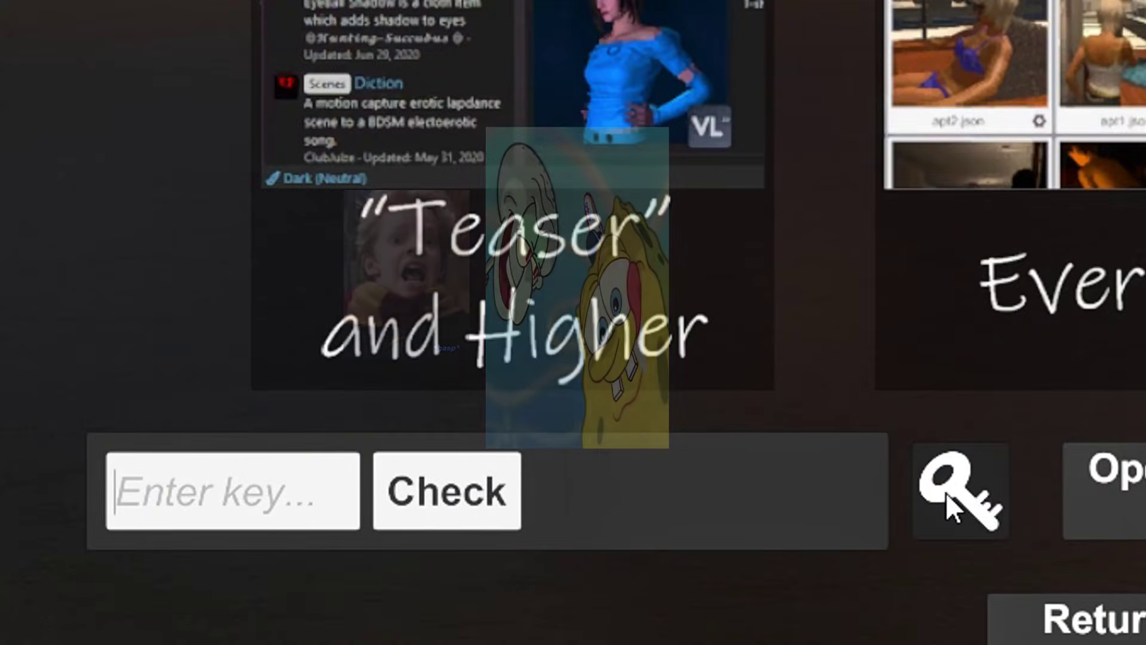
{"action": "left_click", "coordinate": [250, 514]}
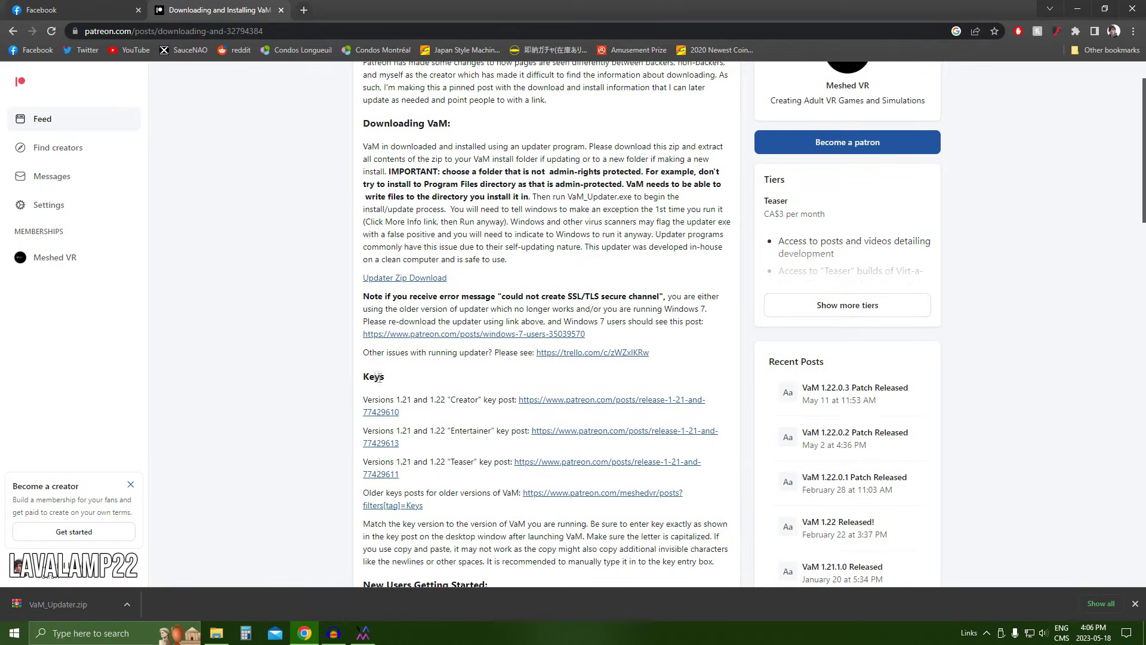
Switch to Chrome and review the post's Keys section and the Creator tier on the Meshed VR patron checkout page.
{"action": "left_click_drag", "start_coordinate": [363, 376], "coordinate": [675, 511]}
{"action": "left_click", "coordinate": [709, 501]}
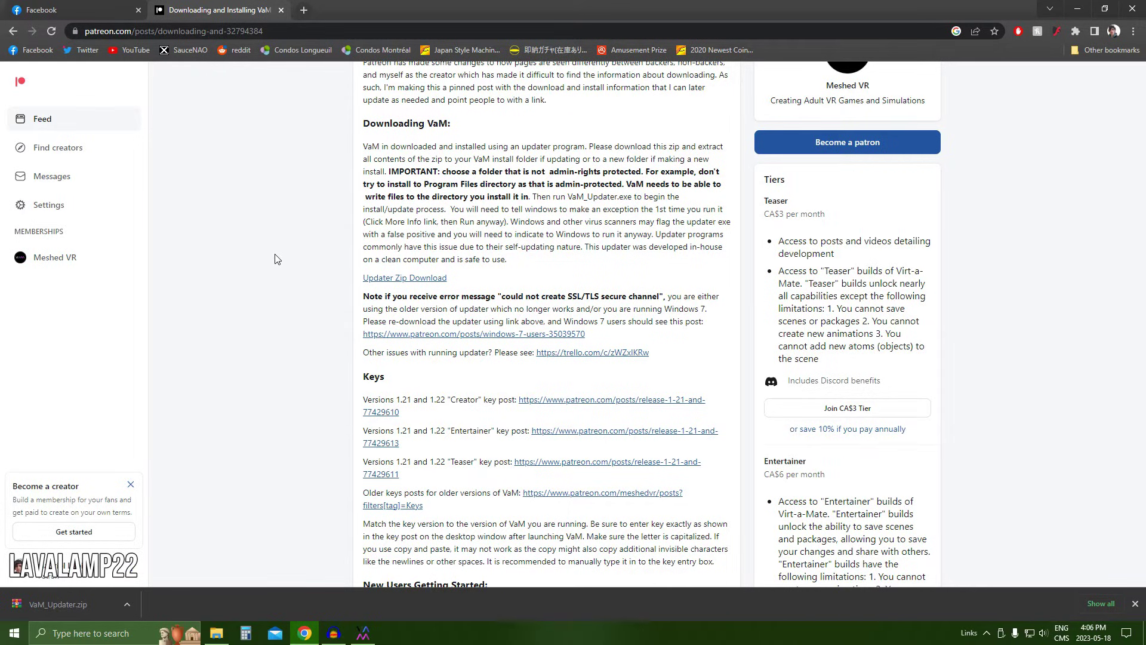
{"action": "scroll", "coordinate": [276, 256], "scroll_direction": "up", "scroll_amount": 1}
{"action": "scroll", "coordinate": [378, 201], "scroll_direction": "down", "scroll_amount": 2}
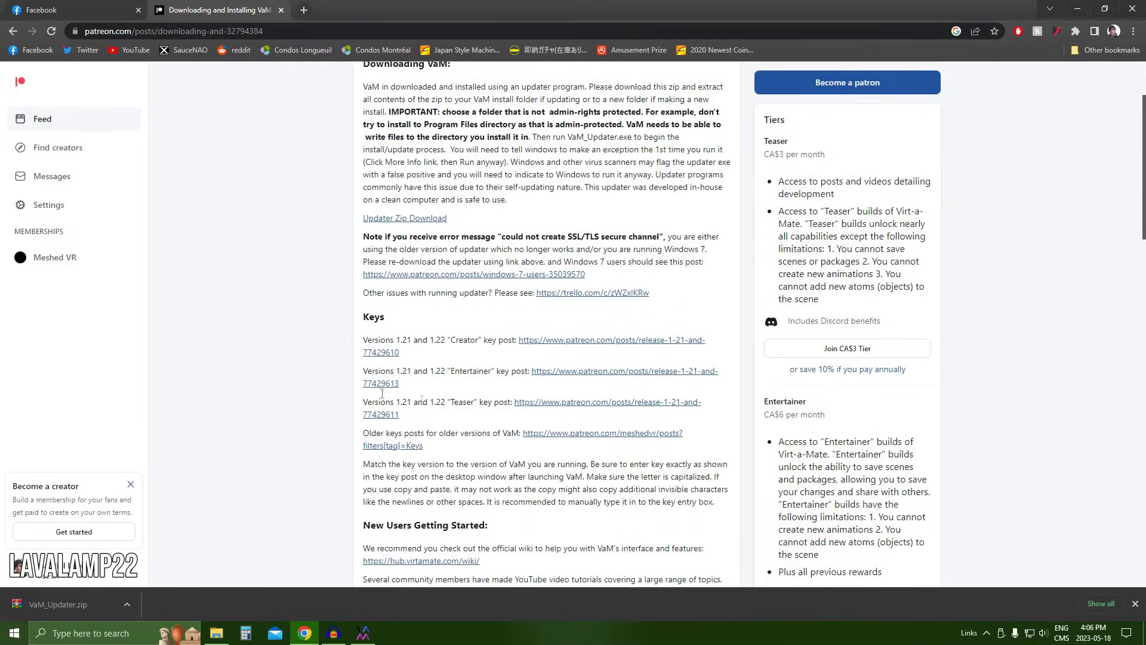
{"action": "key", "text": "F5"}
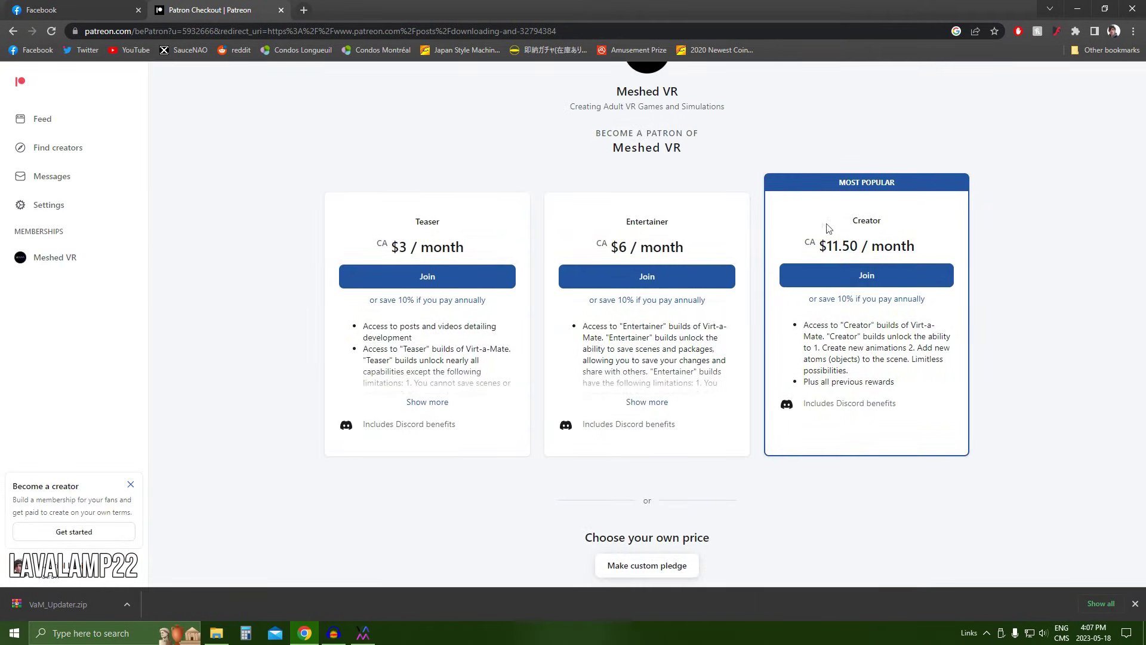
{"action": "left_click_drag", "start_coordinate": [823, 223], "coordinate": [953, 250]}
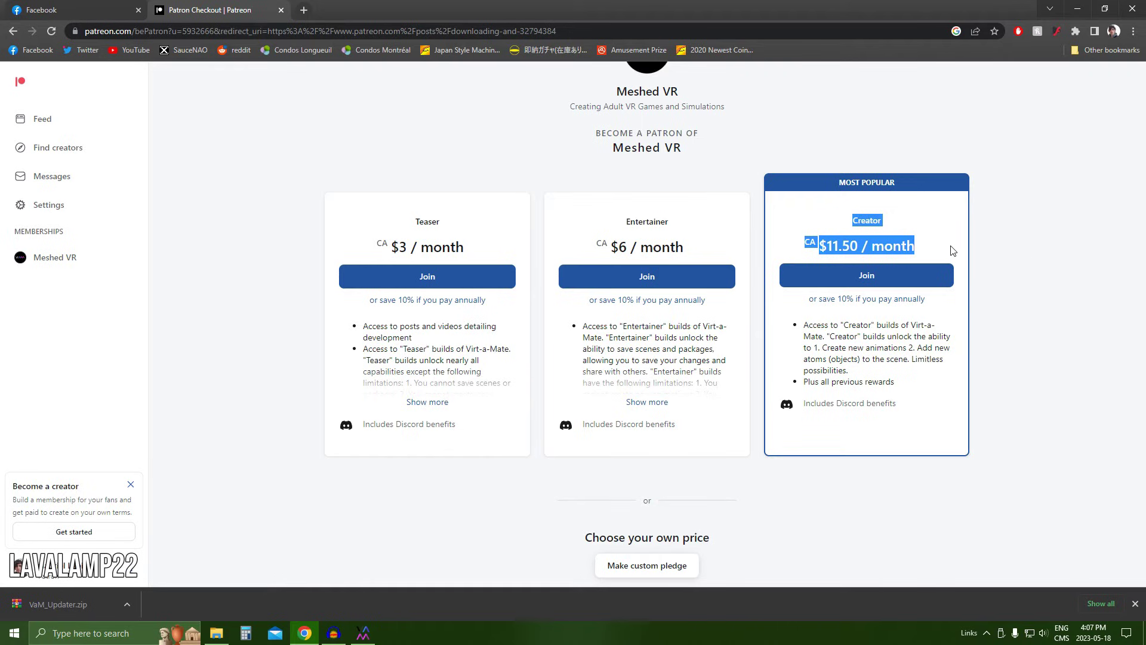
{"action": "left_click", "coordinate": [908, 239]}
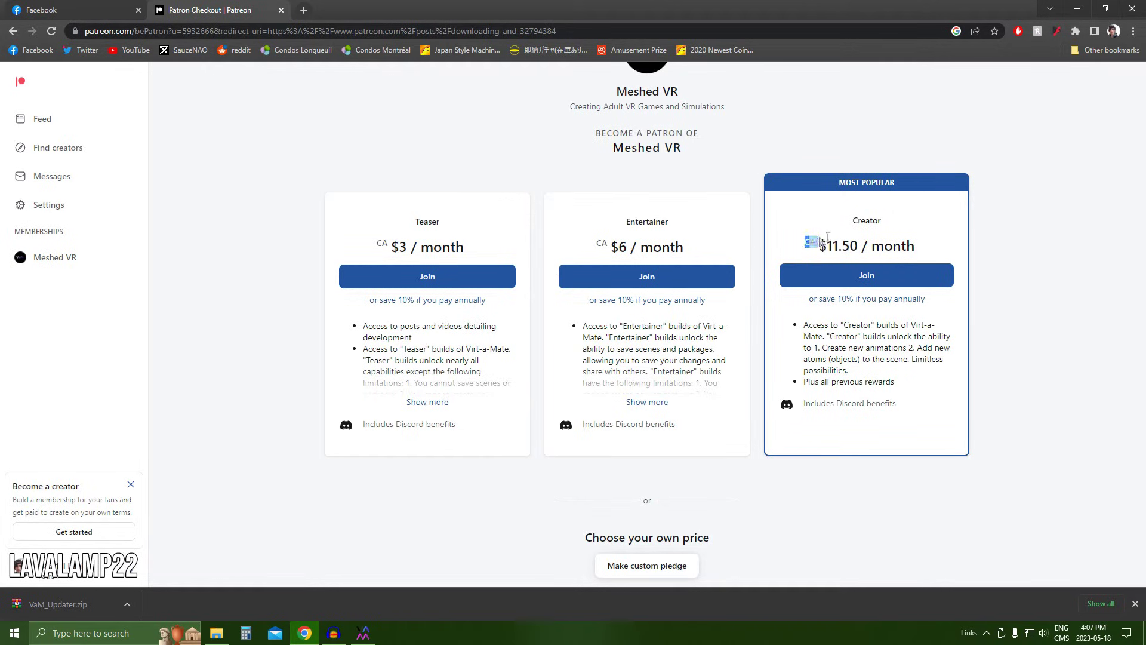
{"action": "left_click_drag", "start_coordinate": [794, 217], "coordinate": [1061, 257]}
{"action": "left_click", "coordinate": [1061, 256]}
{"action": "left_click_drag", "start_coordinate": [788, 220], "coordinate": [1057, 260]}
{"action": "left_click", "coordinate": [1057, 260]}
Switch back to VaM, open the wing(RGB) clothing resource in VaM Hub and download all its packages.
{"action": "left_click", "coordinate": [364, 633]}
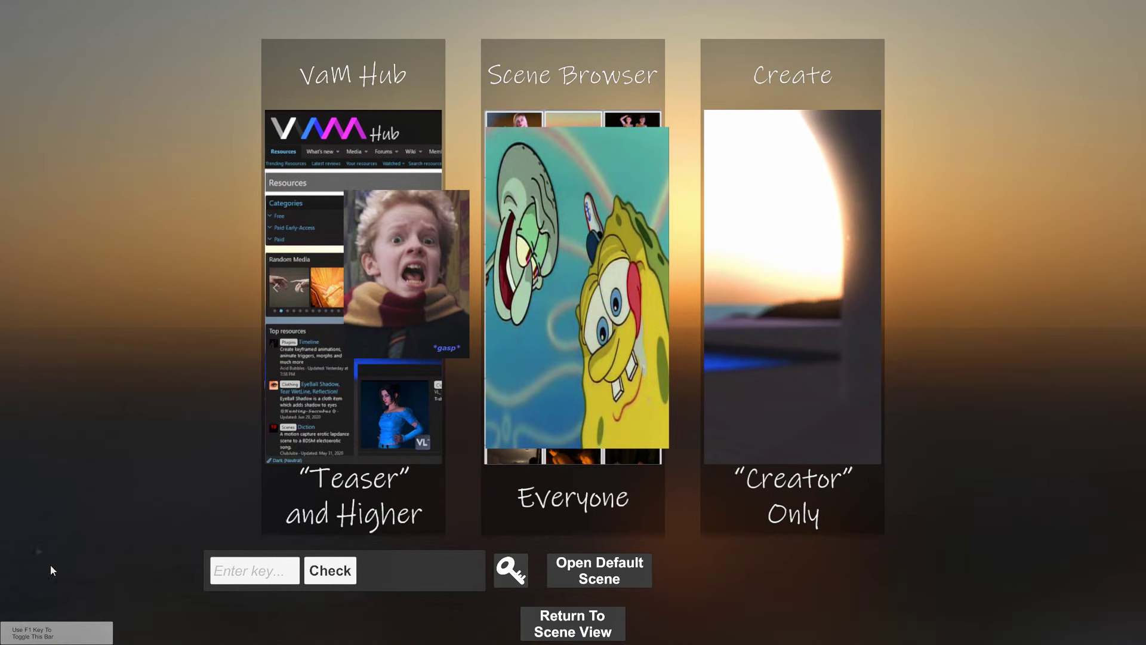
{"action": "left_click", "coordinate": [365, 365]}
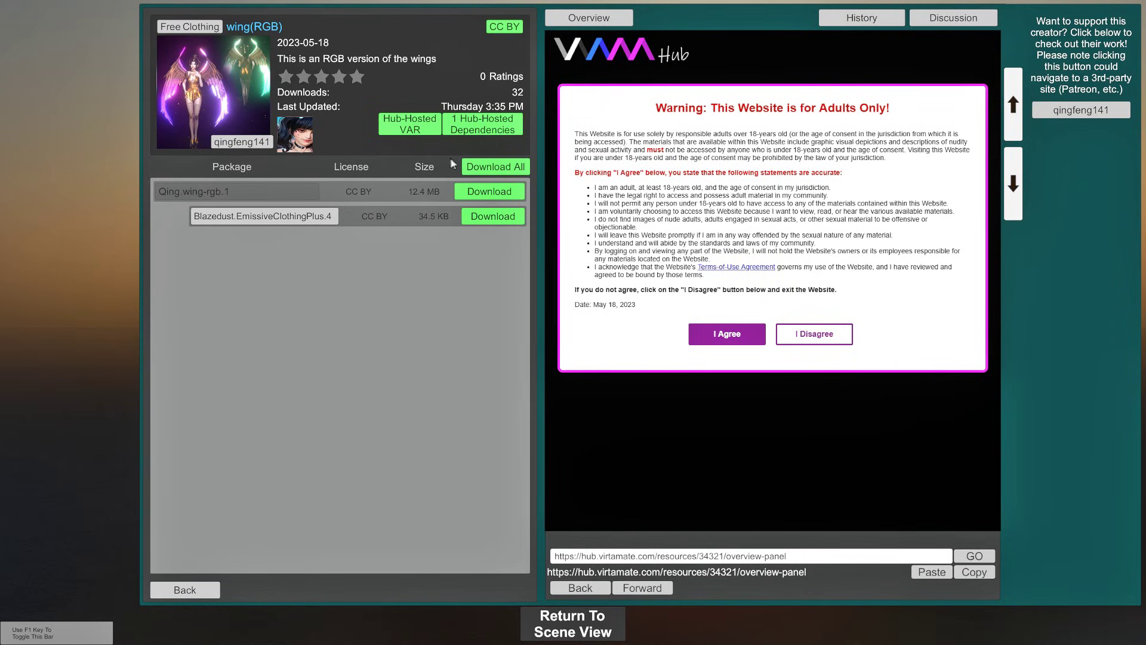
{"action": "left_click", "coordinate": [508, 165]}
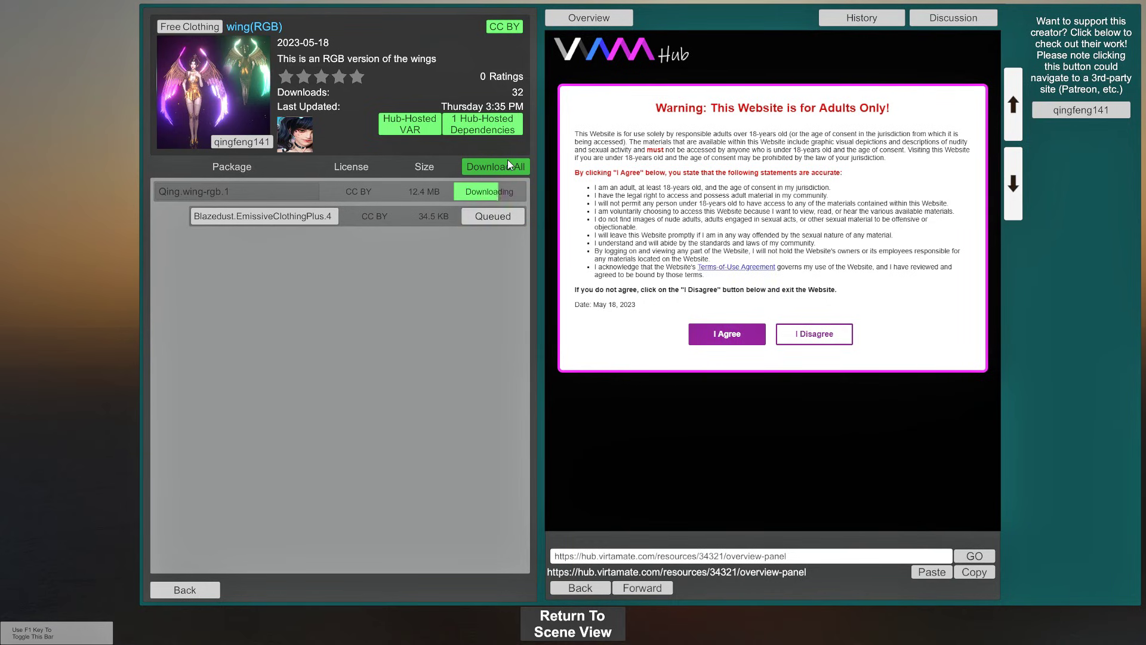